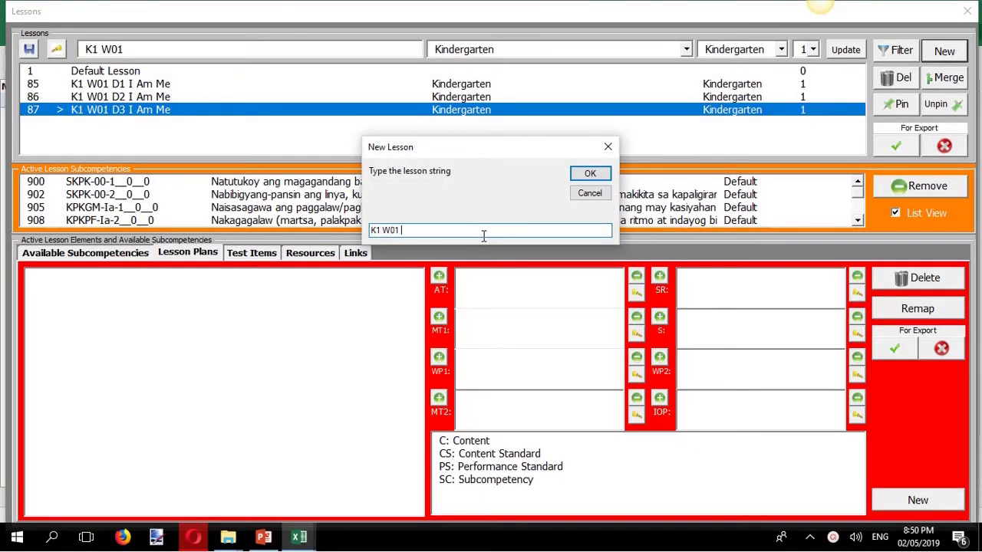
Create the lesson "K1 W01 D4 I Am Me" and add the quarter 1, week 1 subcompetencies from SKPK-00-1 through SEKPSE-Ia-1.1 to it
text(D4 I Am Me)
click(581, 172)
click(119, 253)
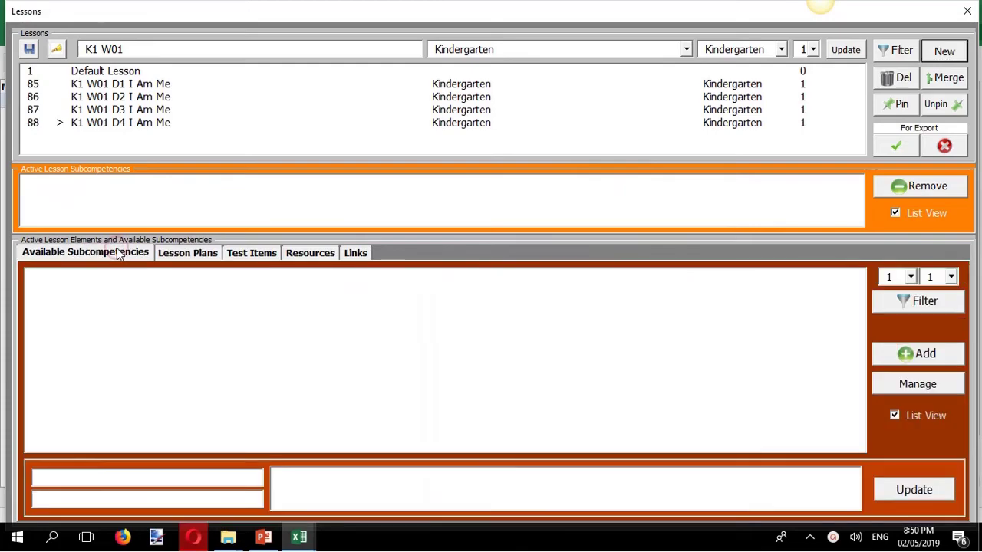
click(898, 301)
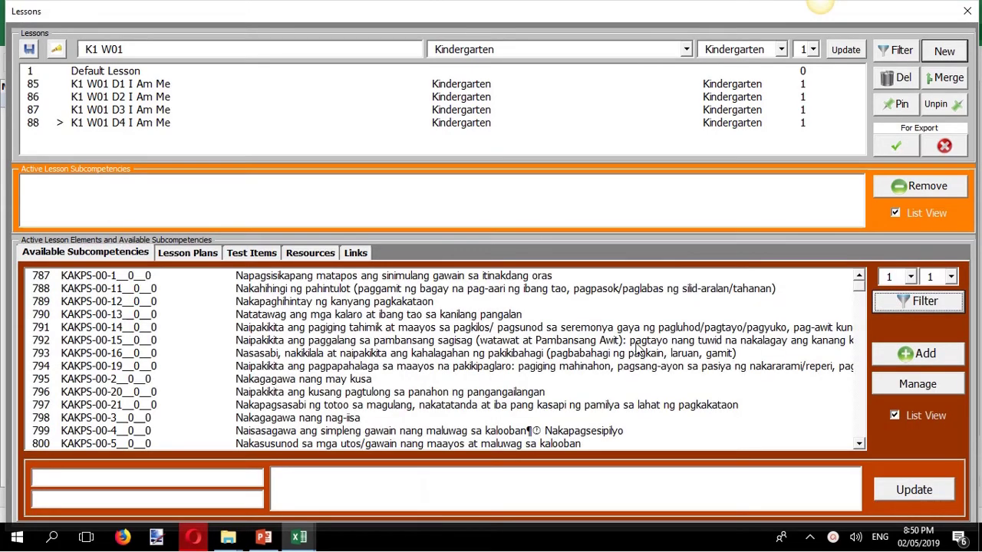
drag(855, 286, 859, 442)
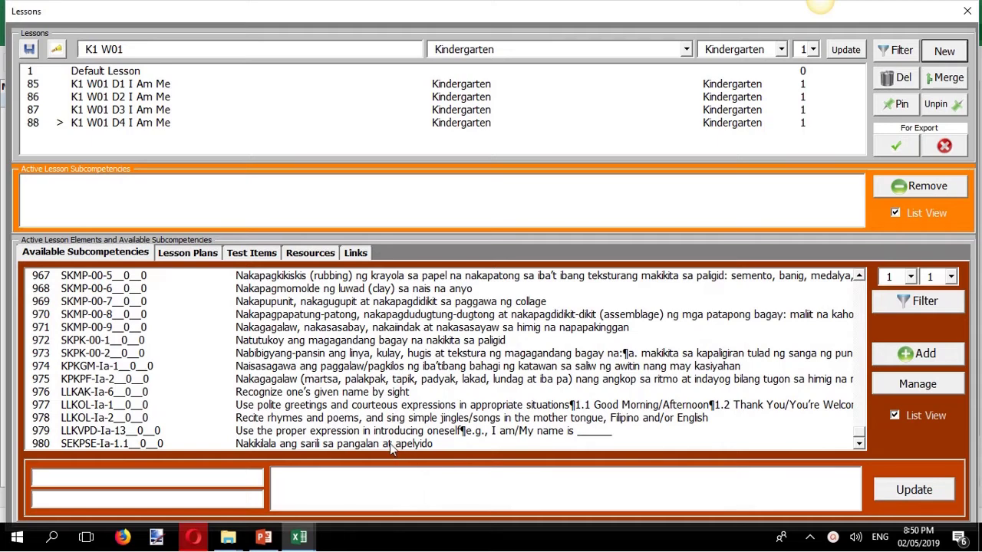
drag(389, 443, 397, 347)
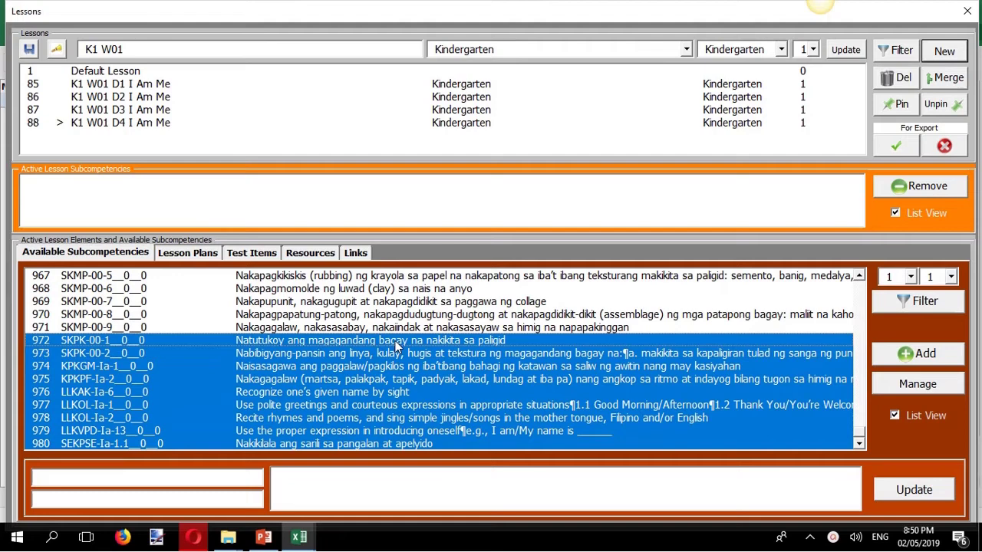
click(900, 352)
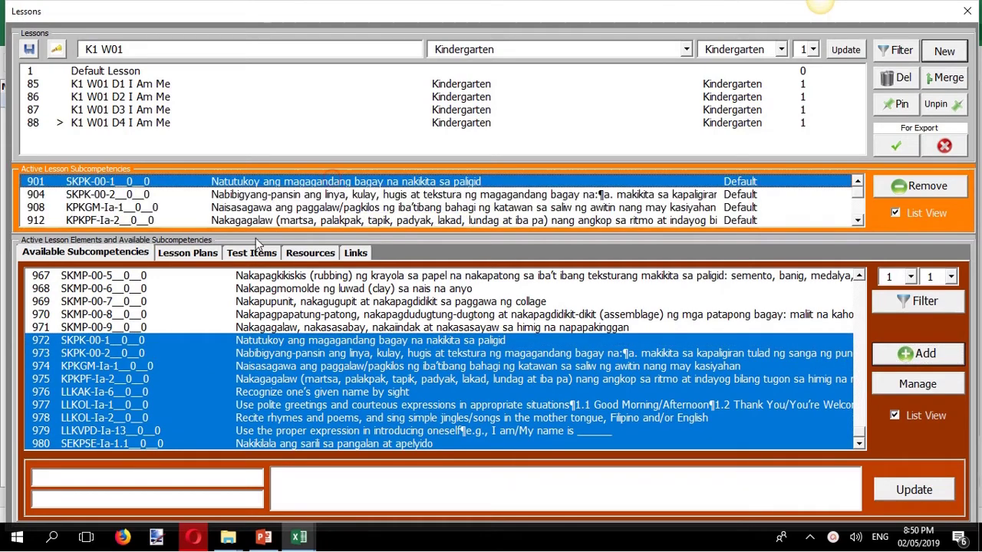
Assign the lesson's first eight subcompetencies in order, one each, to lesson plan blocks AT, MT1, WP1, MT2, SR, S, WP2 and IOP
click(201, 257)
click(438, 275)
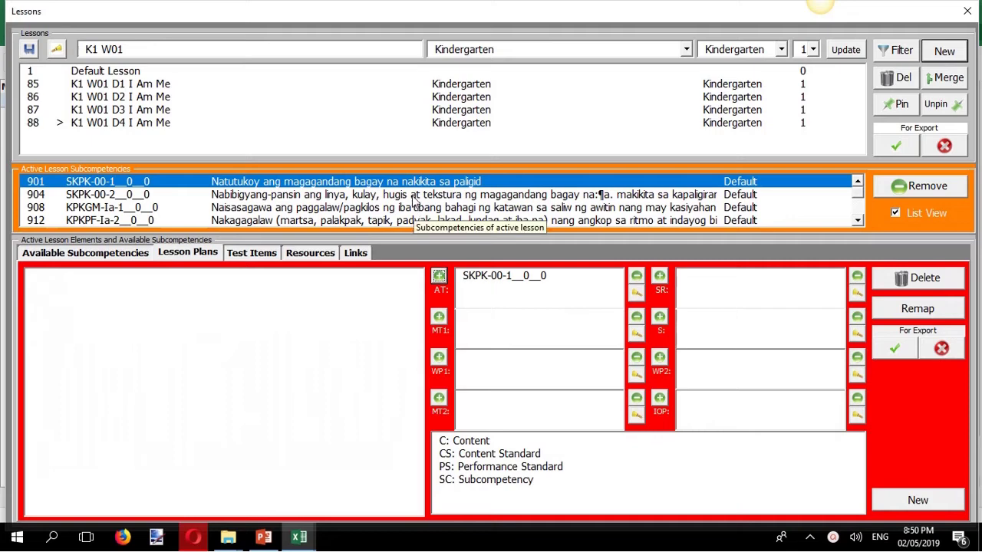
click(439, 316)
click(439, 357)
click(438, 397)
click(660, 275)
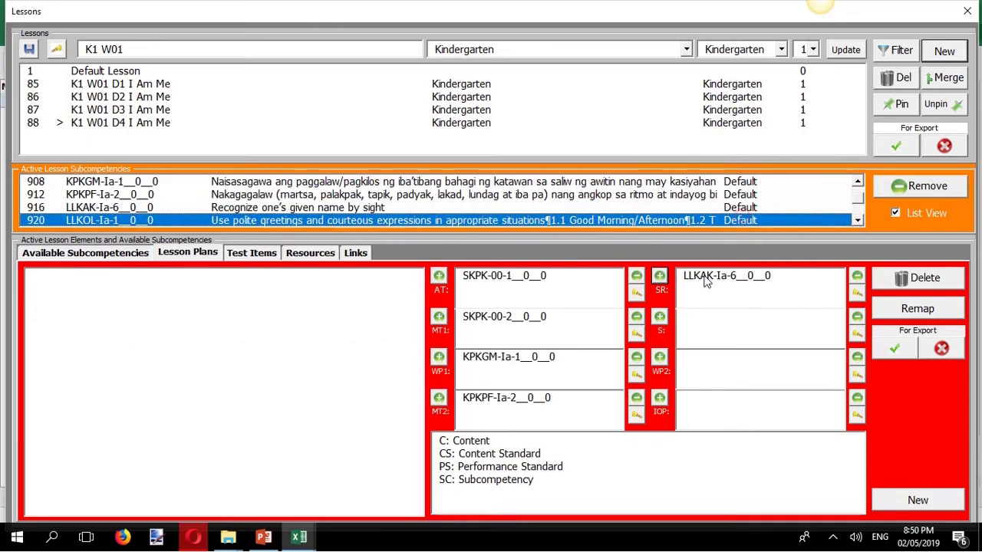
click(660, 316)
click(659, 356)
click(659, 397)
Also assign LLKOL-Ia-2 to S, LLKVPD-Ia-13 to SR and SEKPSE-Ia-1.1 to WP1, and generate the daily lesson plan document
click(383, 207)
click(660, 316)
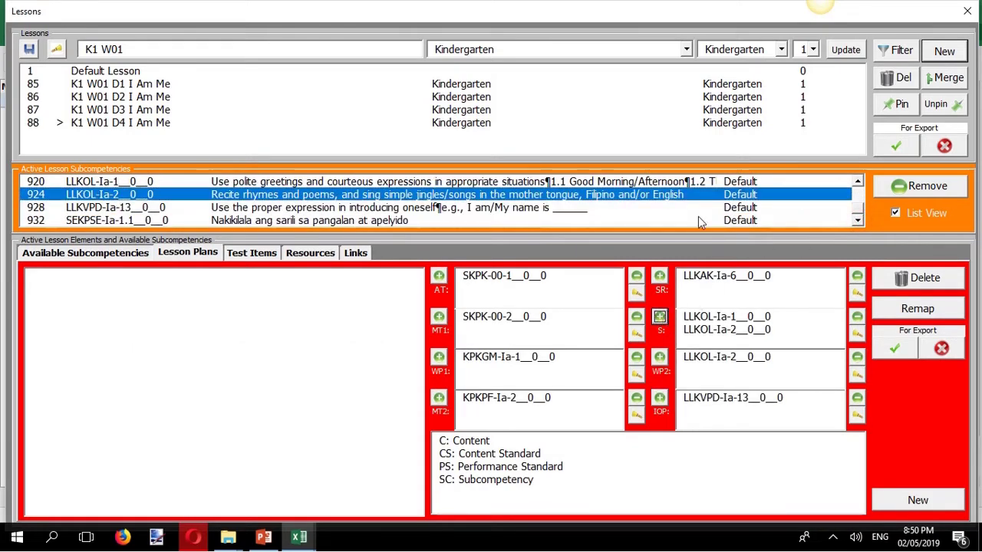
click(659, 275)
click(756, 220)
click(439, 357)
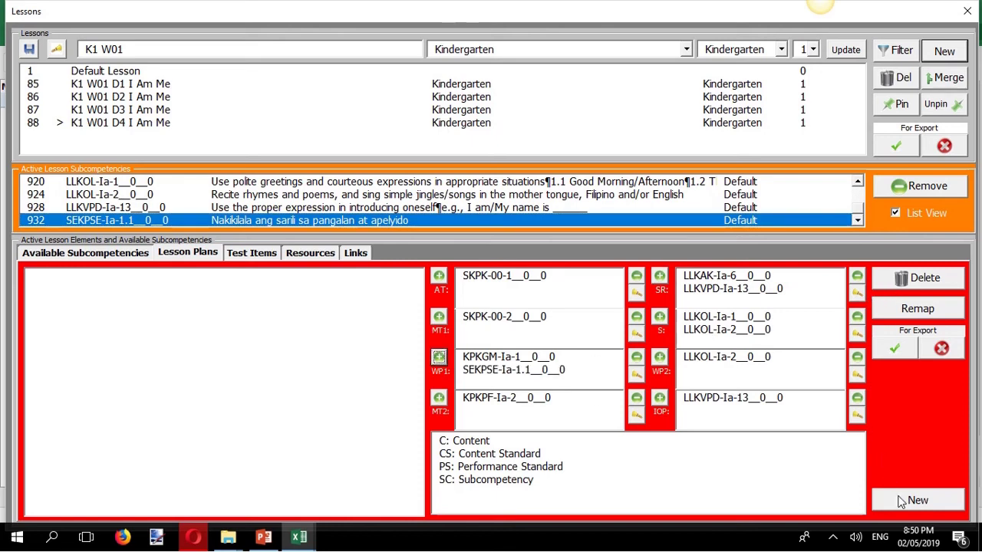
click(901, 500)
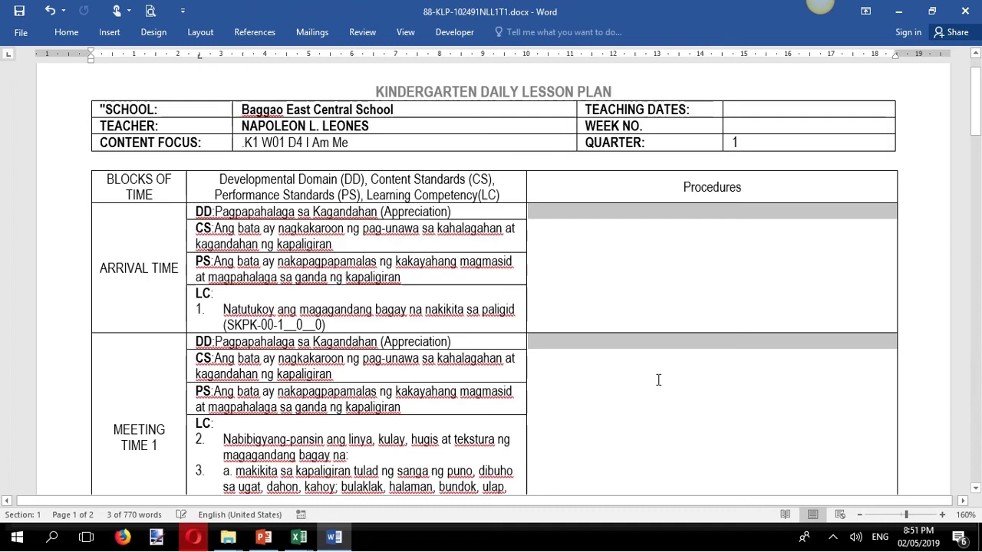
right_click(658, 353)
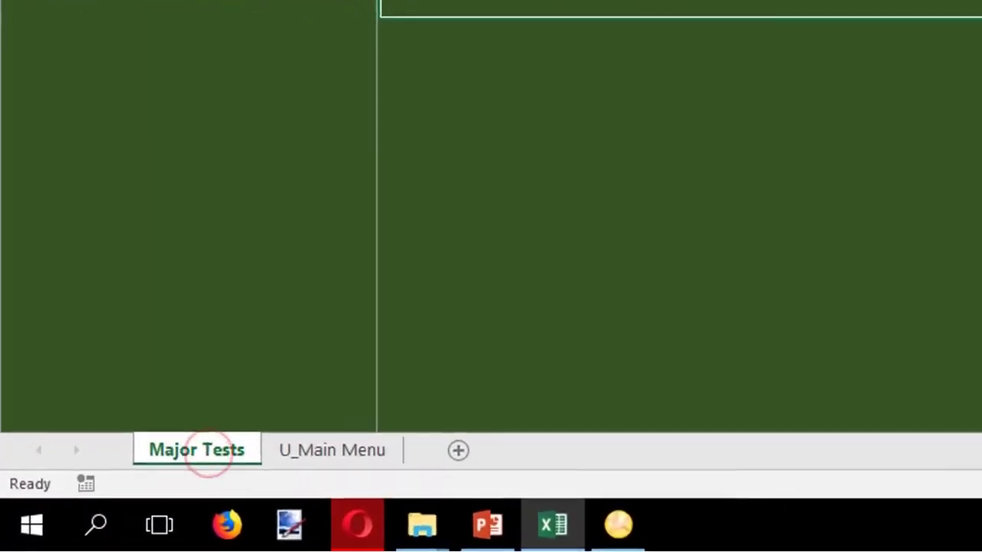
Create a major test titled "SECOND QUARTERLY TEST IN MATHEMATICS 4" with learning area Mathematics and grade level Grade 4
click(483, 92)
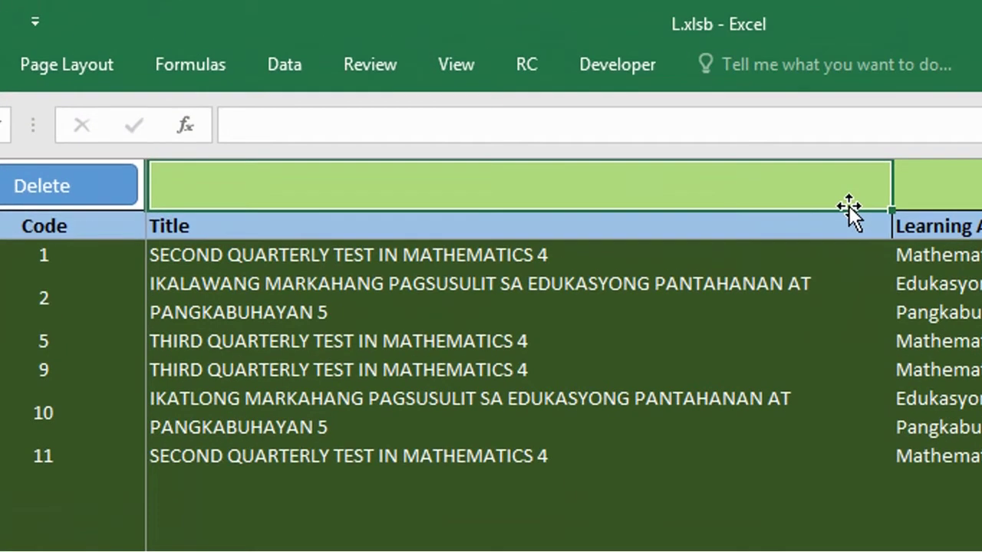
text(S)
key(Tab)
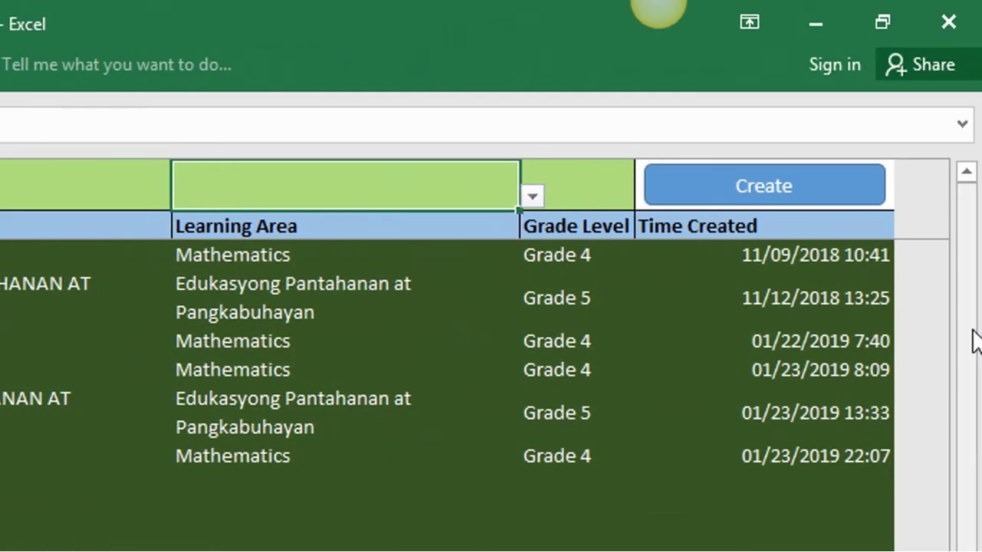
click(623, 197)
click(539, 221)
click(608, 184)
click(648, 196)
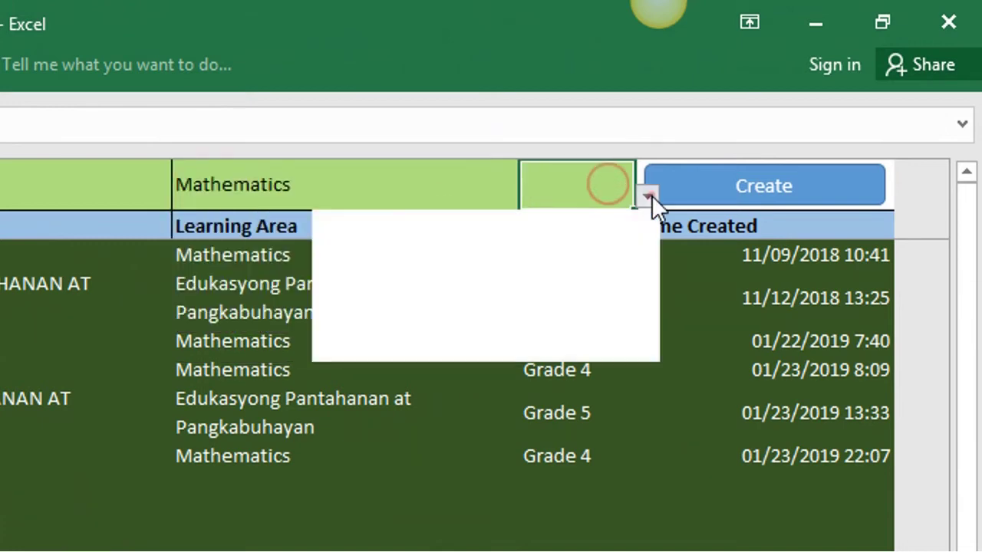
click(562, 299)
click(711, 188)
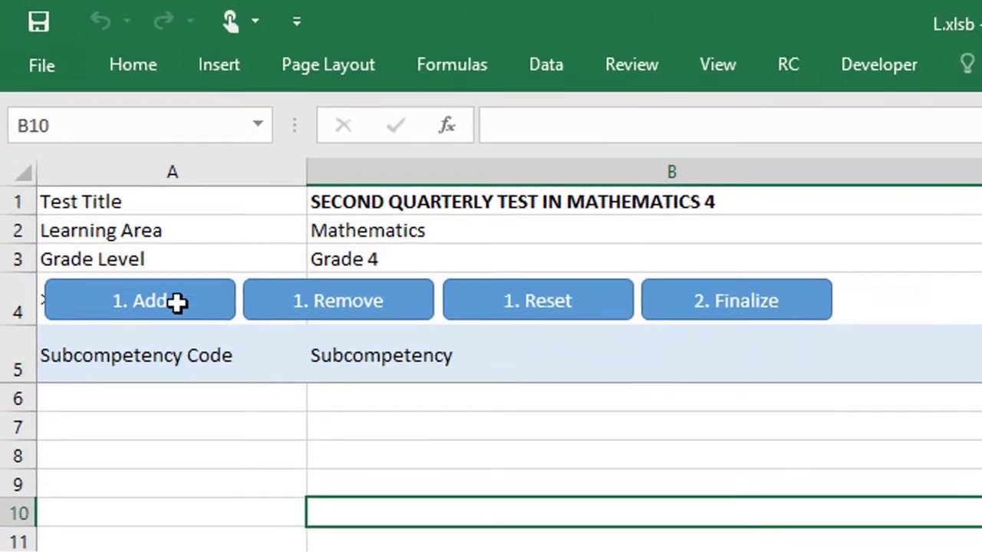
Add the test's subcompetencies from quarter 2 week 1 through quarter 2 week 8
click(87, 150)
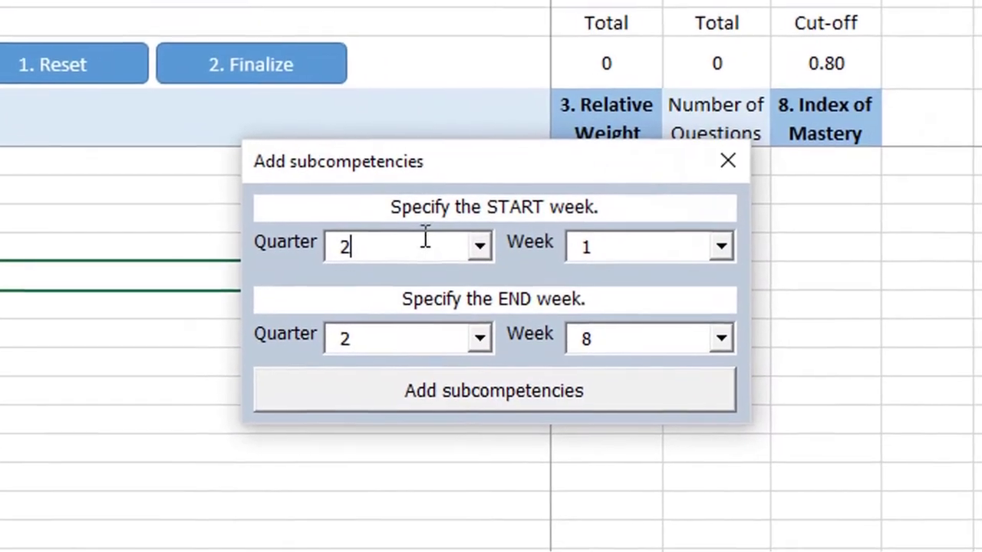
click(716, 335)
click(644, 481)
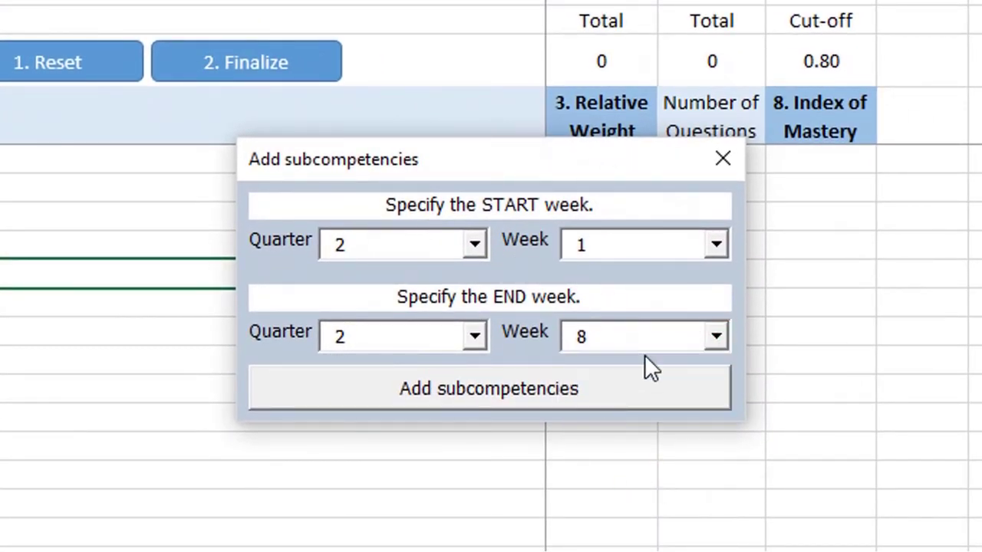
click(657, 393)
click(734, 154)
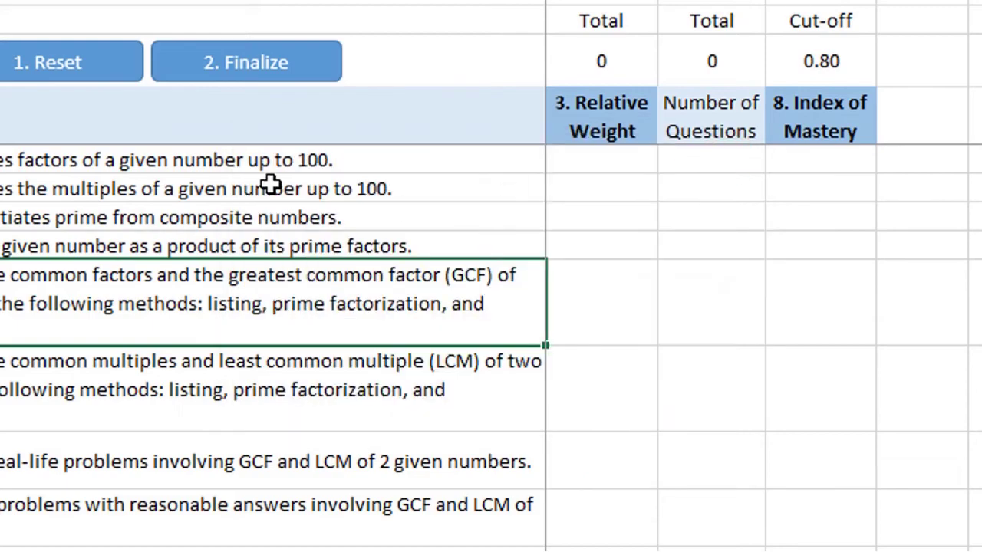
Remove the subcompetency on creating GCF and LCM problems and another one further down, and finalize the subcompetency list
click(217, 156)
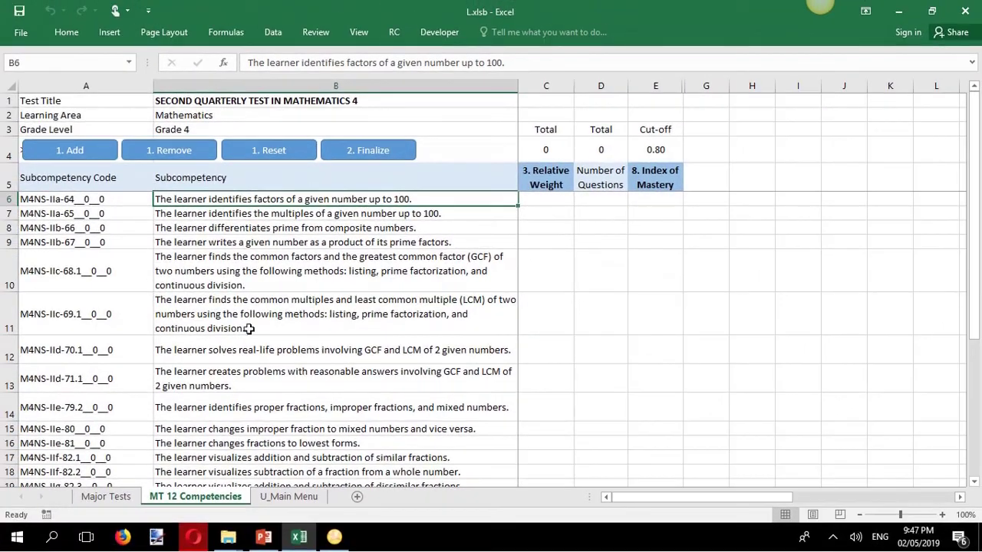
click(251, 368)
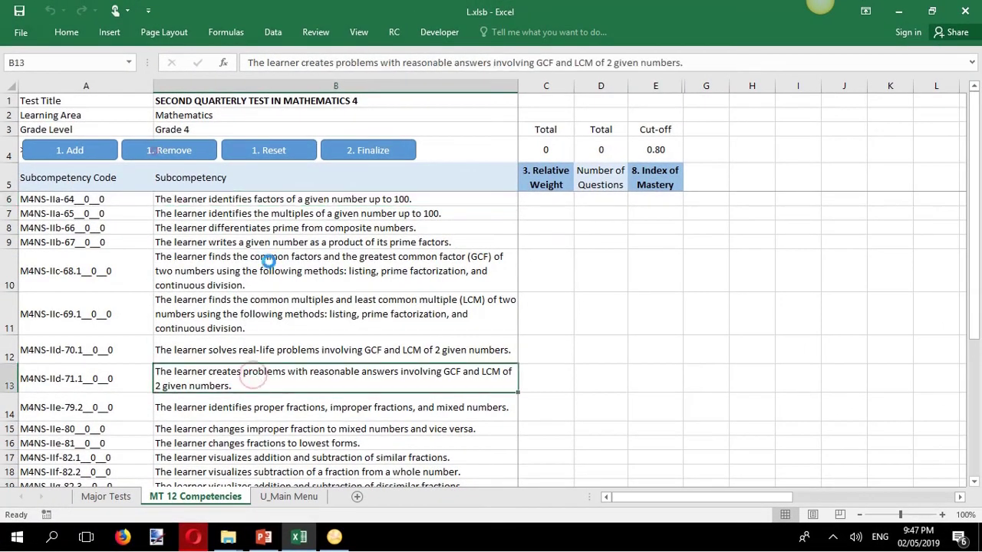
click(171, 150)
scroll(278, 329, down, 4)
click(279, 334)
click(176, 154)
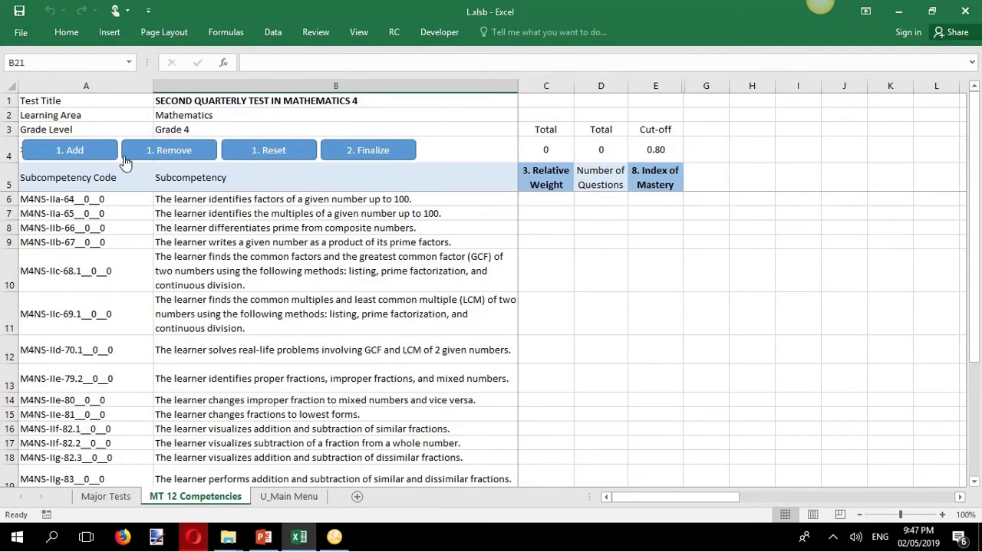
click(355, 152)
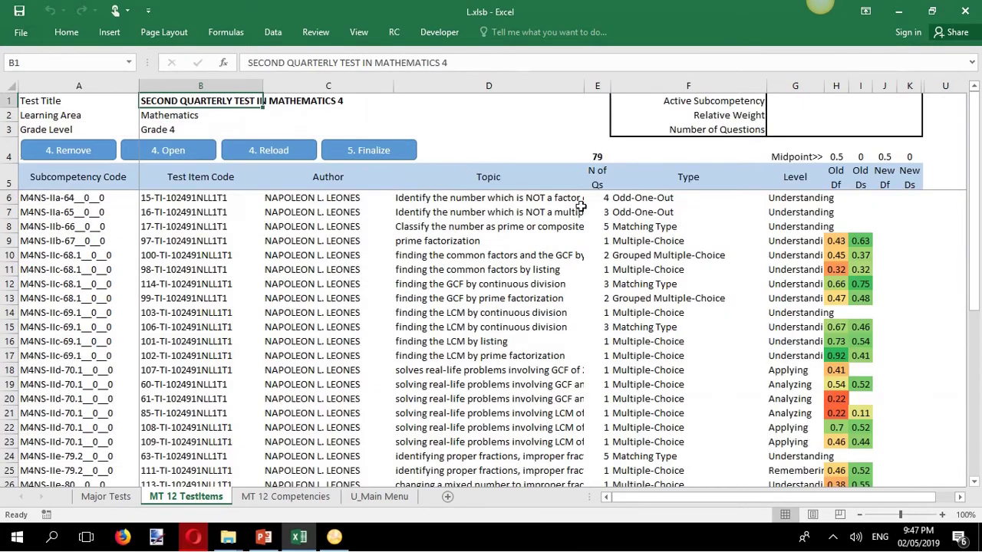
Remove the first three test items, the first "finding the LCM by continuous division" item and the matching-type item on identifying proper fractions
drag(399, 201, 421, 220)
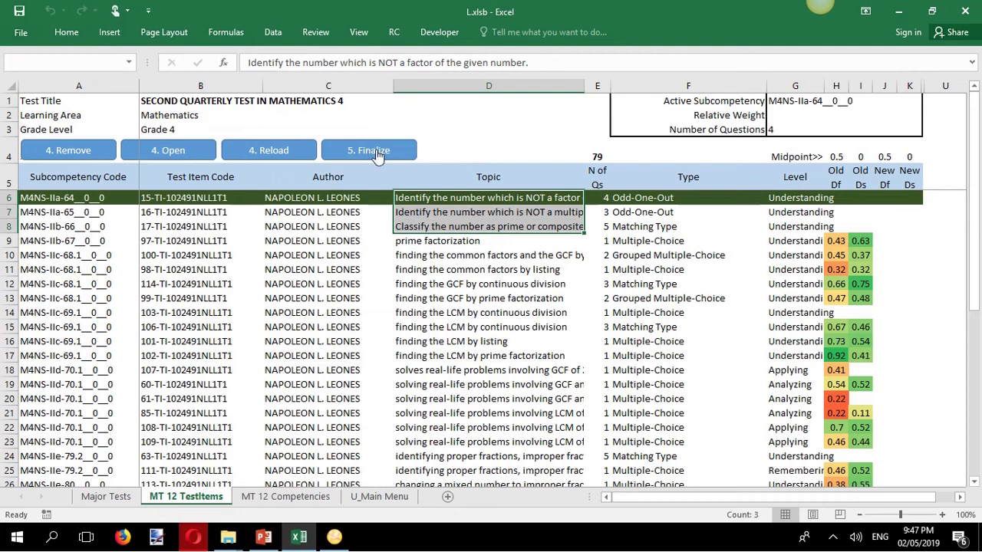
click(100, 158)
click(522, 269)
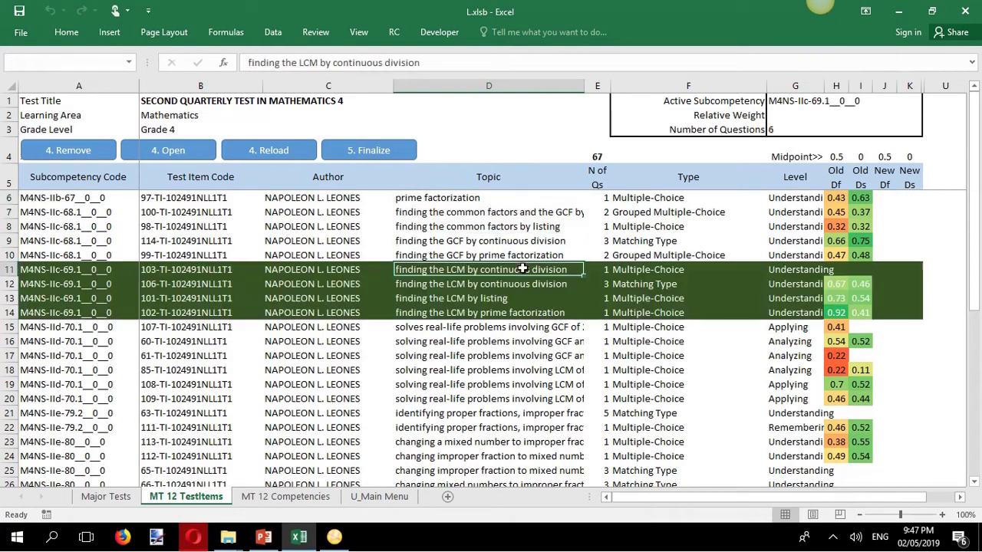
click(71, 153)
click(675, 397)
click(71, 154)
Remove the two matching-type items under M4NS-IIe-80 and the last three under M4NS-IIg-83, and finalize the test items
drag(636, 353, 636, 367)
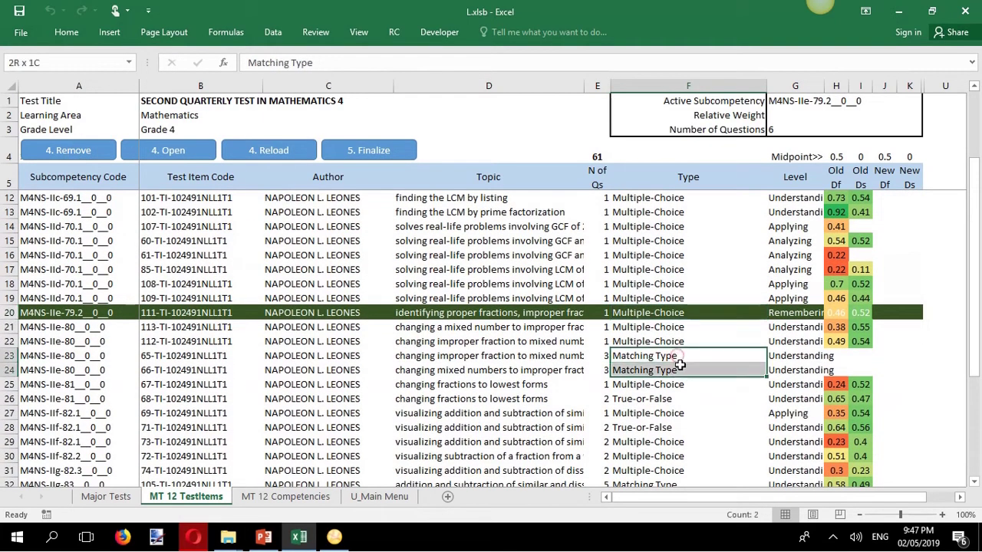
click(69, 151)
scroll(506, 360, down, 1)
drag(541, 428, 541, 456)
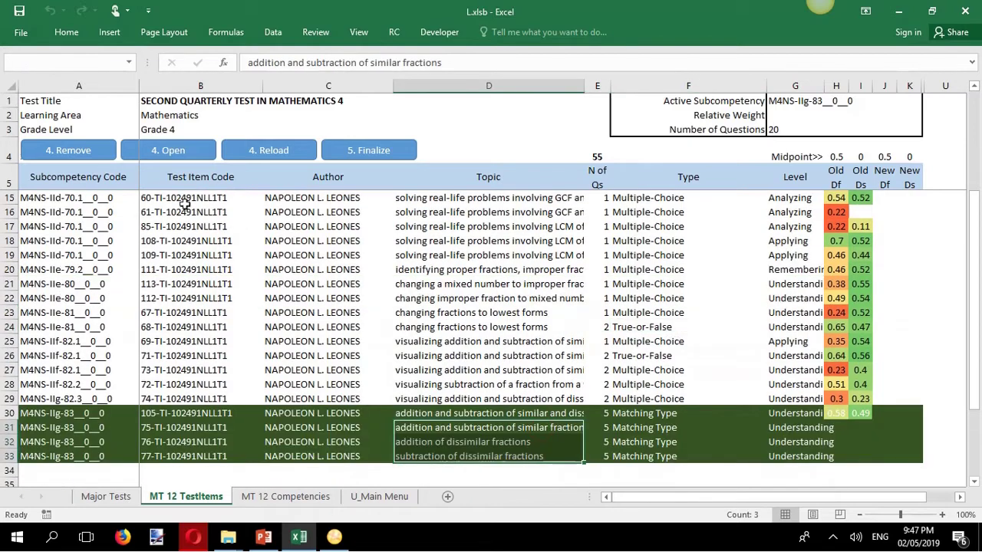
click(86, 154)
click(350, 159)
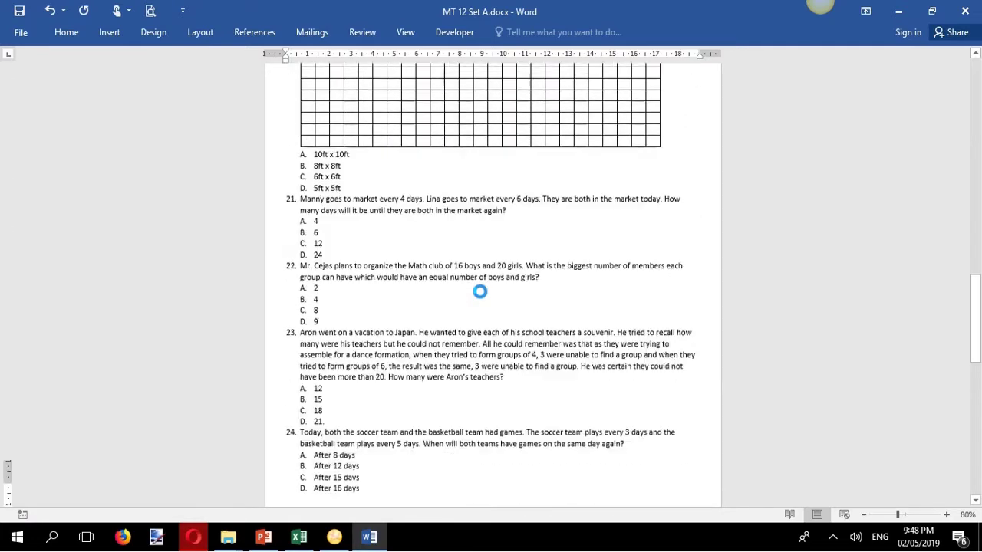
Review the questions in the generated Set A, Set B and Set C test documents
scroll(480, 292, down, 5)
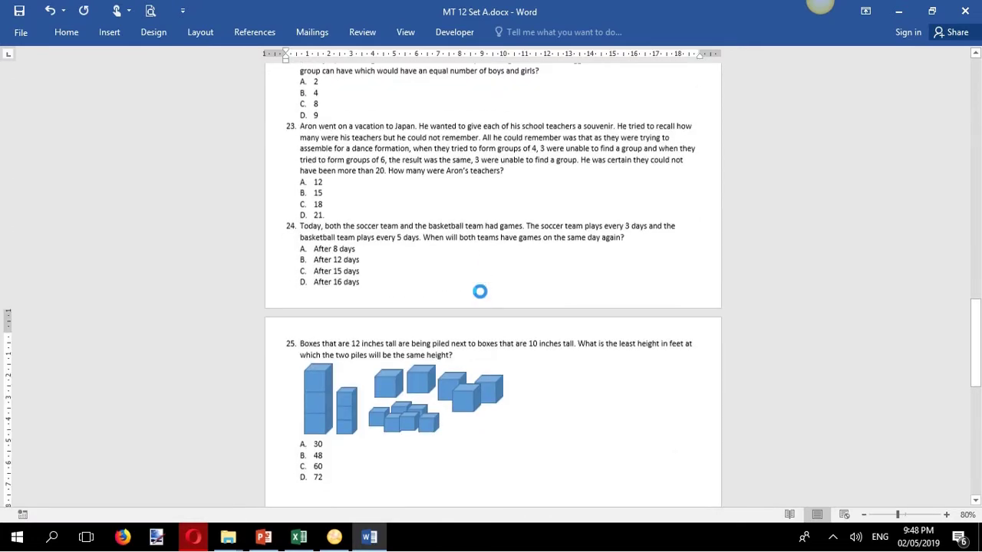
scroll(480, 292, down, 2)
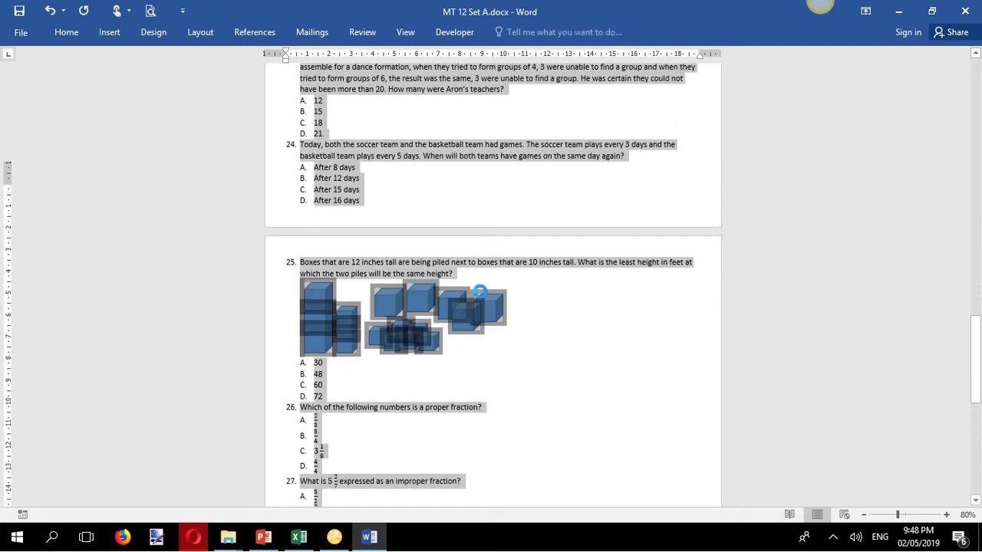
scroll(479, 291, down, 4)
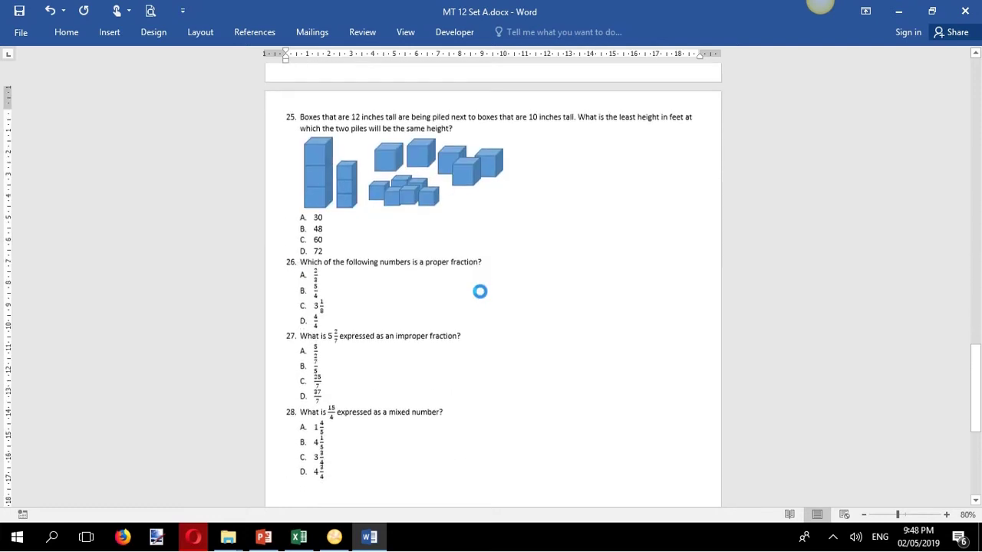
scroll(480, 291, down, 6)
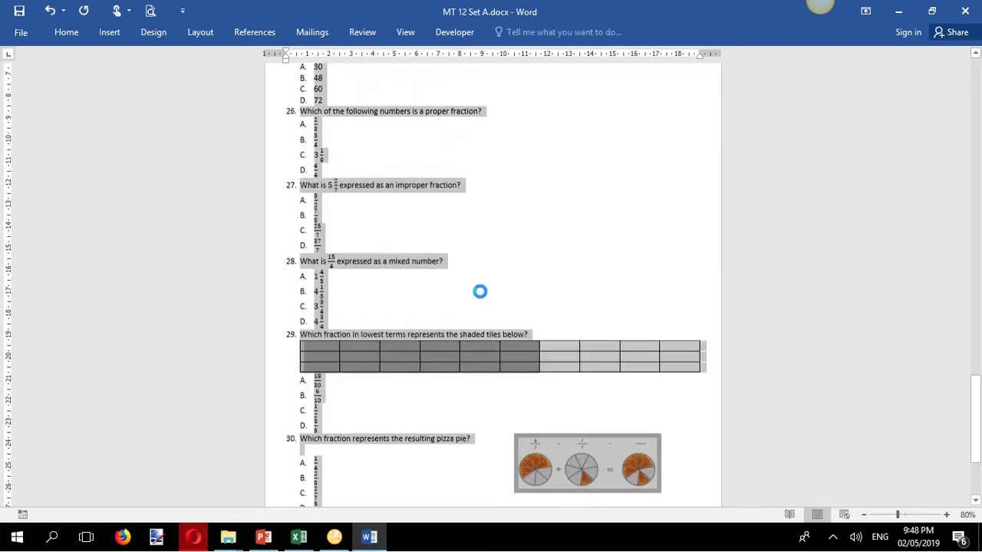
scroll(480, 292, down, 6)
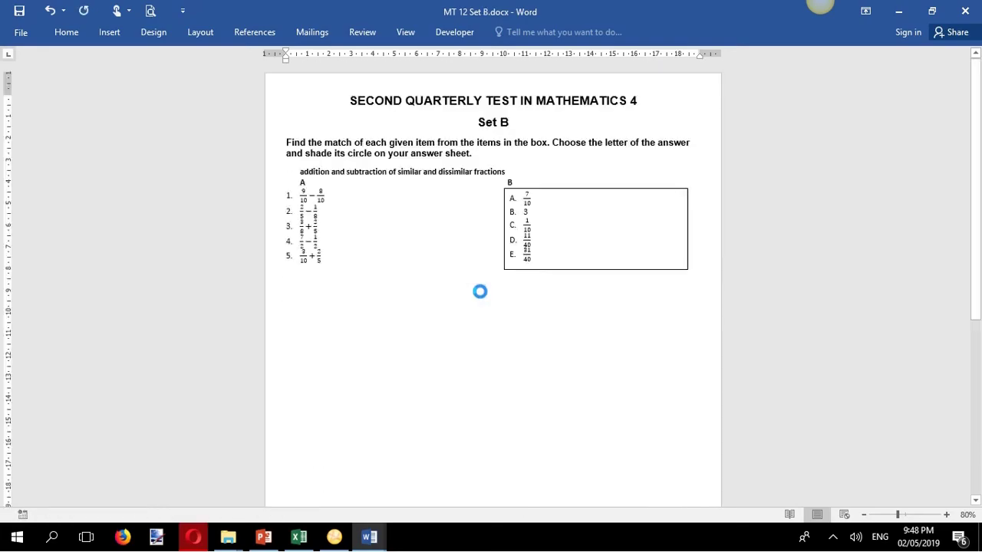
scroll(479, 291, down, 20)
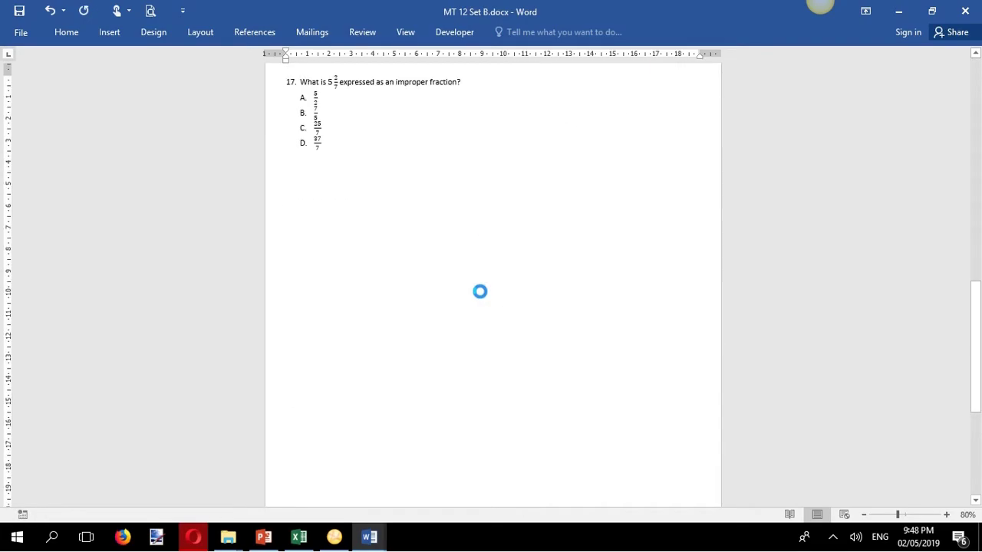
scroll(480, 291, down, 6)
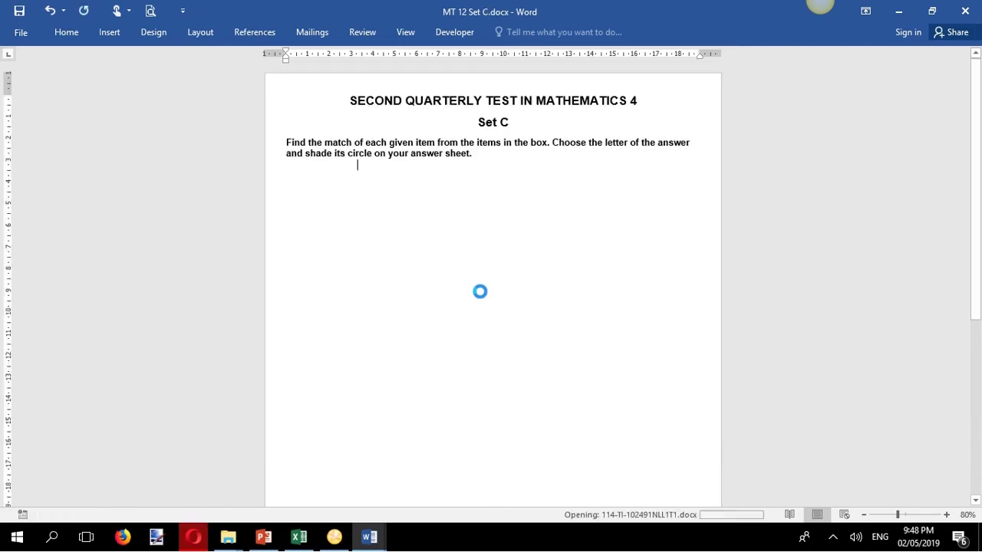
scroll(479, 292, down, 6)
scroll(479, 291, down, 20)
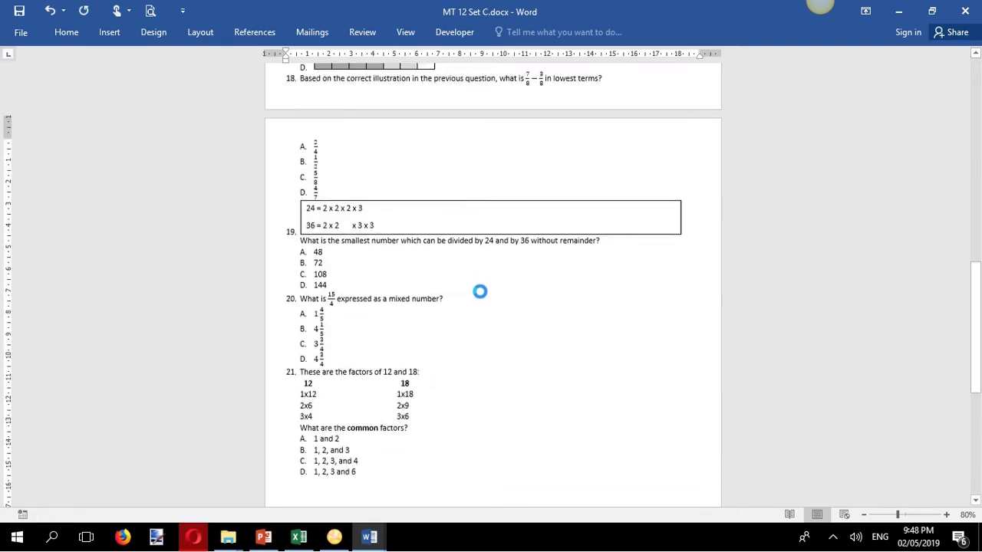
scroll(479, 291, down, 5)
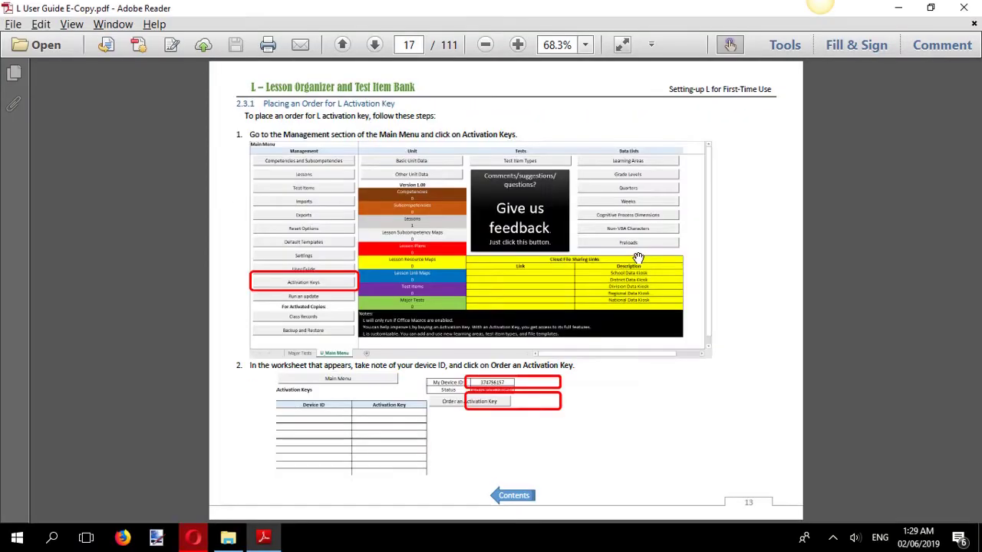
Browse the L User Guide in Adobe Reader from the activation key instructions to the backup and restore section
scroll(629, 261, down, 20)
scroll(613, 284, down, 20)
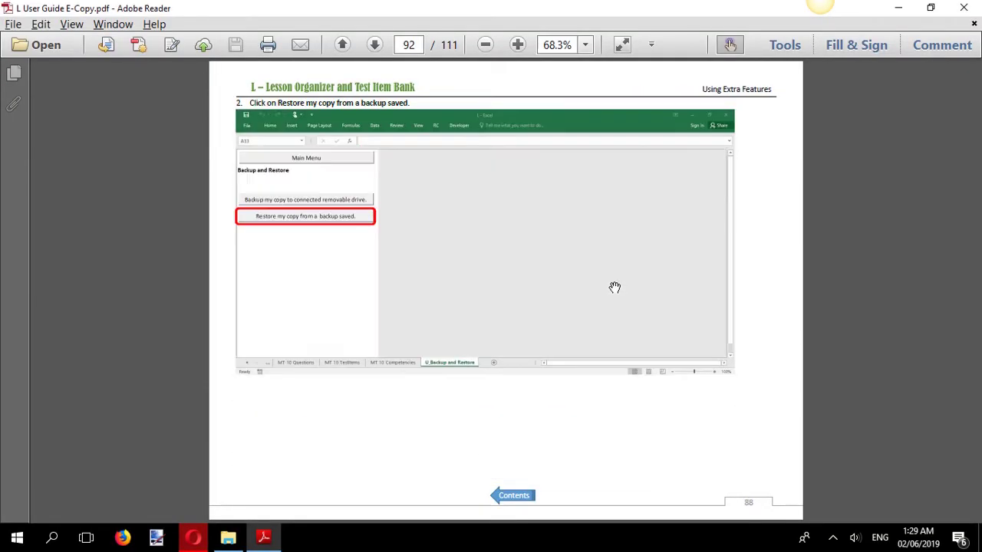